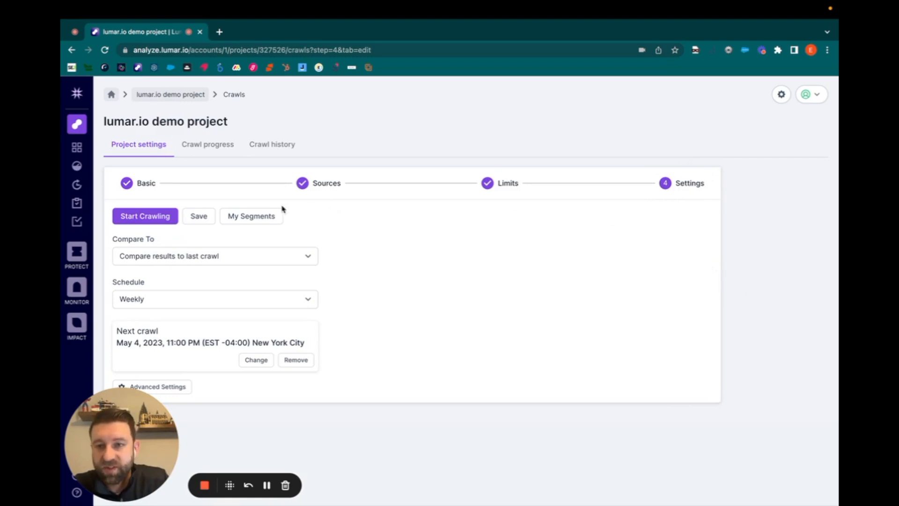
Step: Open the project's segments and draft a new segment named Blog with the rule URL Contains /blog
{"action": "left_click", "coordinate": [263, 216]}
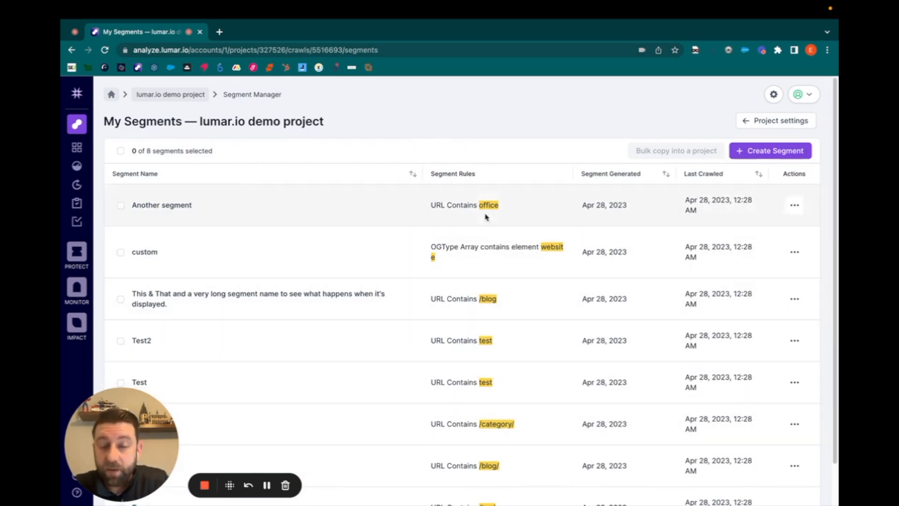
{"action": "left_click", "coordinate": [774, 151]}
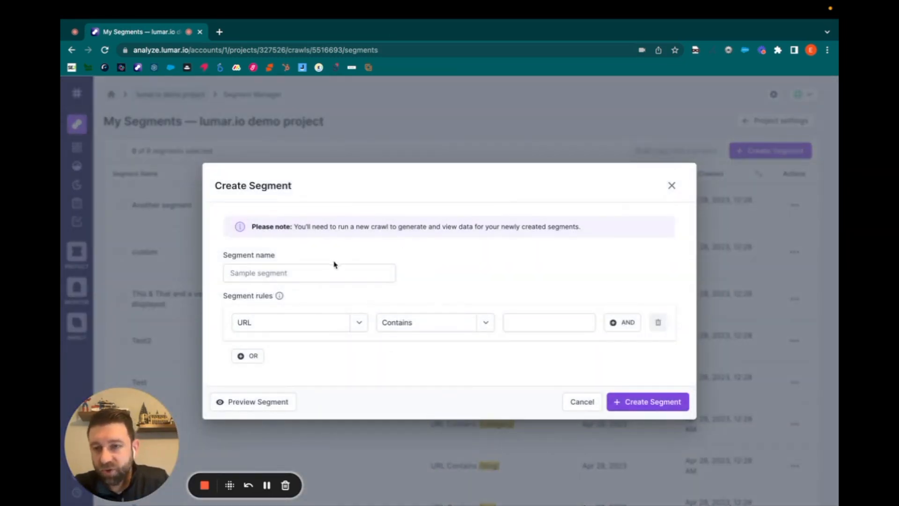
{"action": "left_click", "coordinate": [295, 271]}
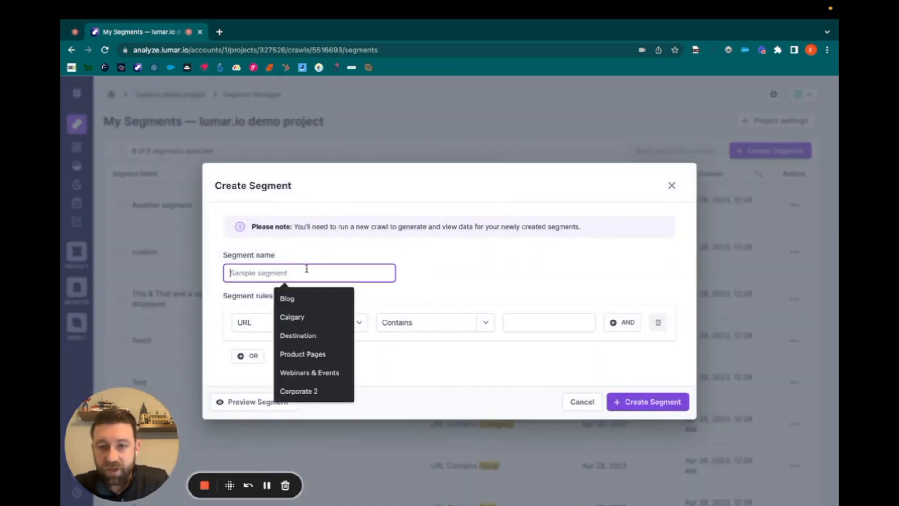
{"action": "left_click", "coordinate": [305, 294]}
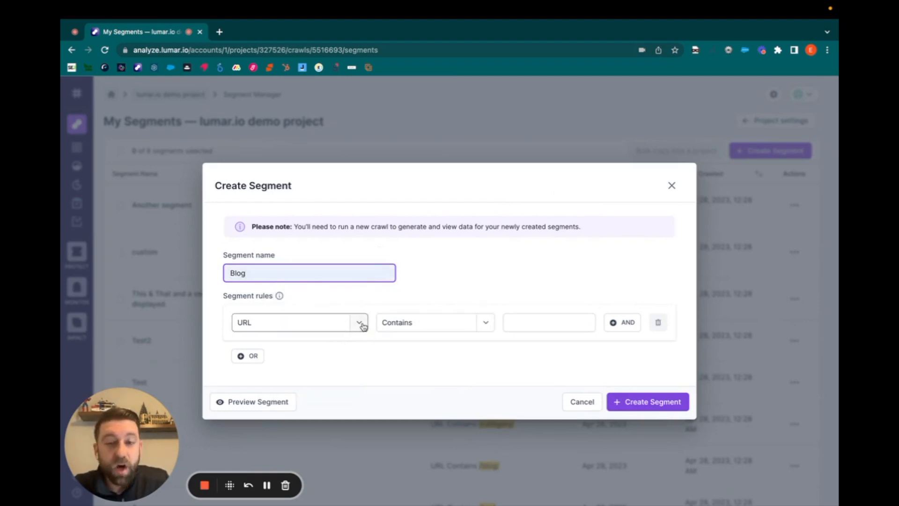
{"action": "left_click", "coordinate": [471, 325]}
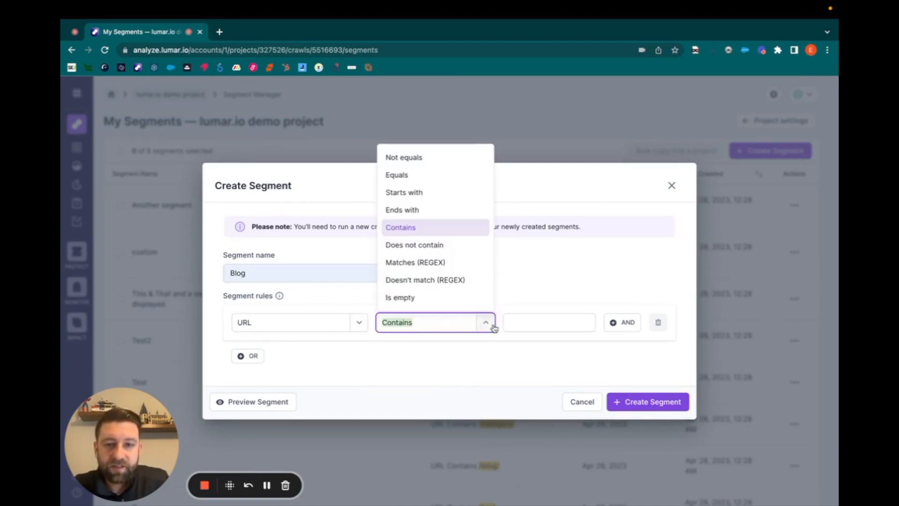
{"action": "left_click", "coordinate": [522, 319]}
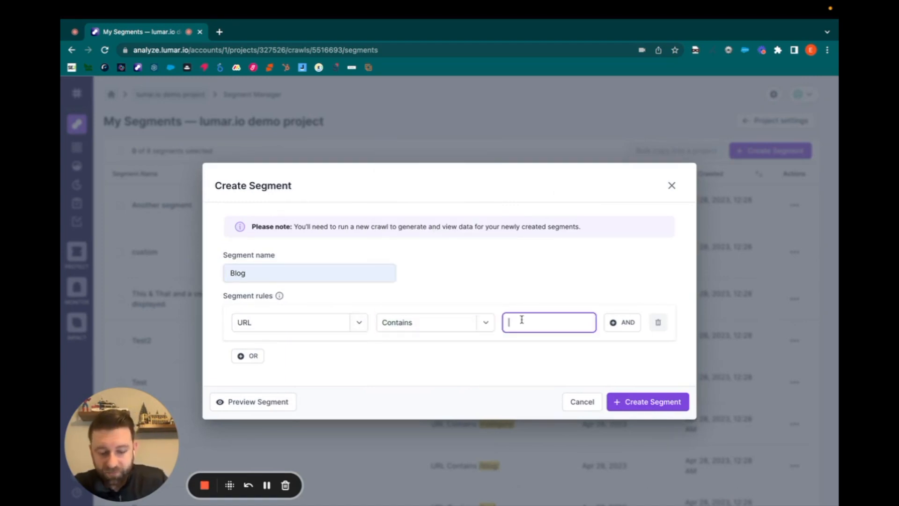
{"action": "type", "text": "/blog"}
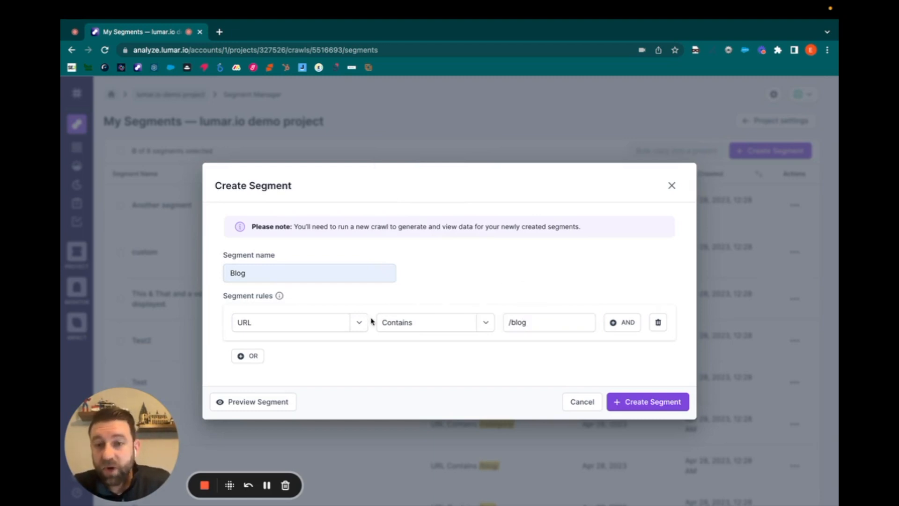
Step: Browse the metrics available for the segment rule, keeping URL as the rule's metric
{"action": "left_click", "coordinate": [365, 323]}
{"action": "scroll", "coordinate": [296, 260], "scroll_direction": "up", "scroll_amount": 15}
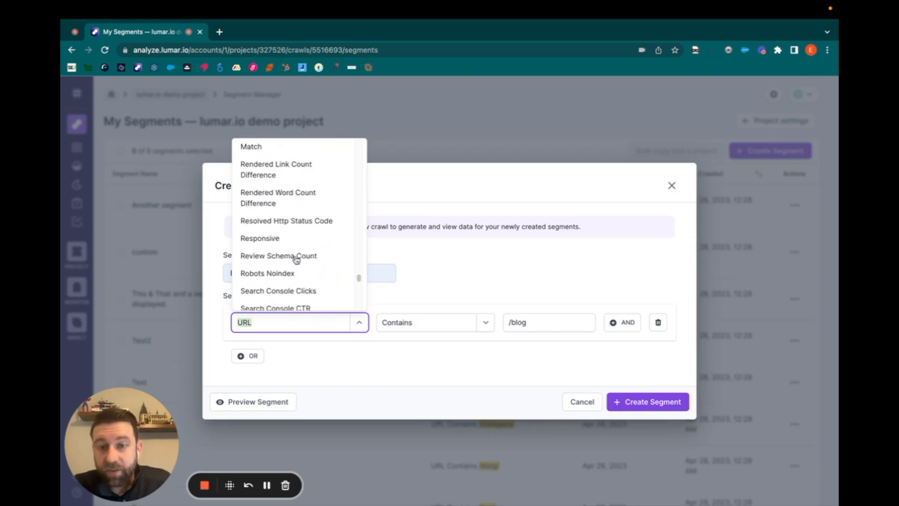
{"action": "scroll", "coordinate": [296, 260], "scroll_direction": "up", "scroll_amount": 15}
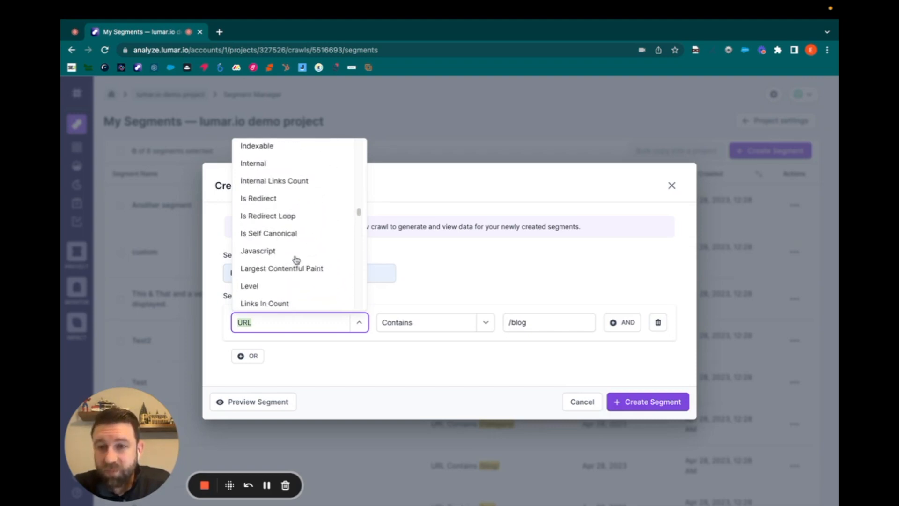
{"action": "scroll", "coordinate": [296, 260], "scroll_direction": "up", "scroll_amount": 8}
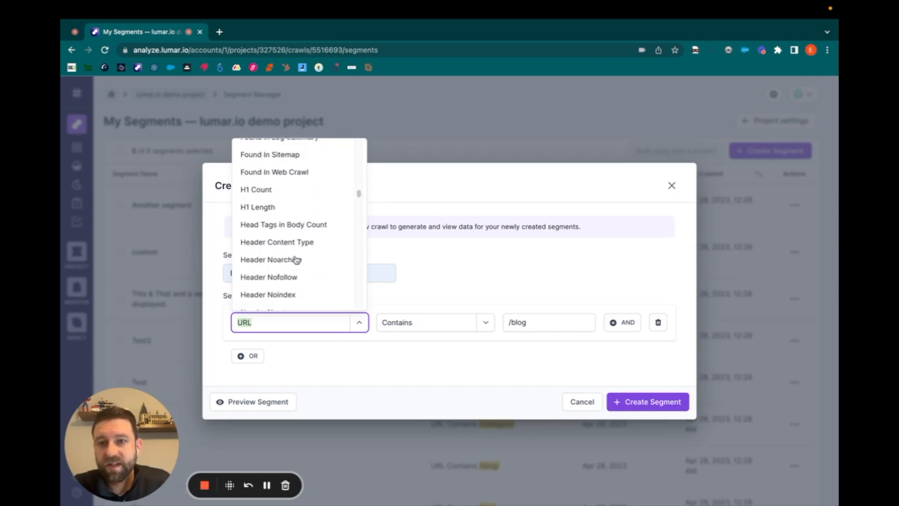
{"action": "left_click", "coordinate": [502, 263]}
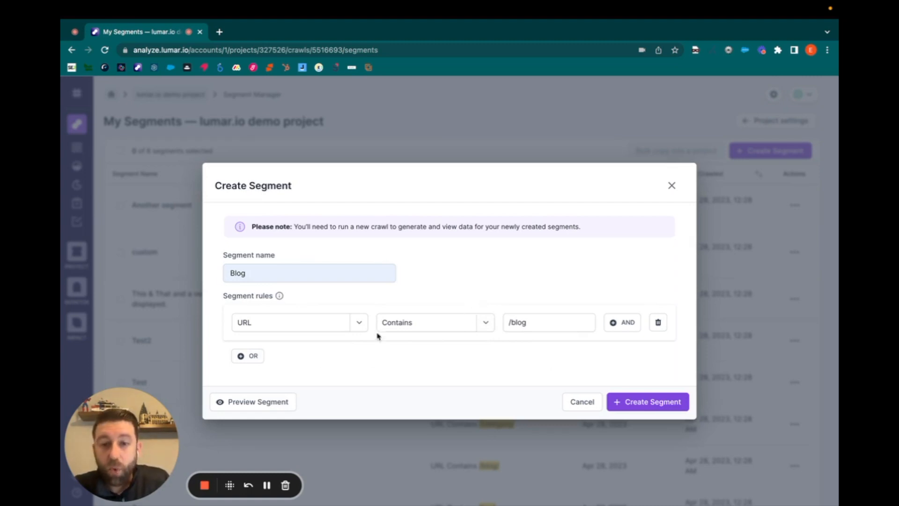
Step: Preview the Blog segment's sample URLs and the crawl they are based on, and discard the draft
{"action": "left_click", "coordinate": [276, 404]}
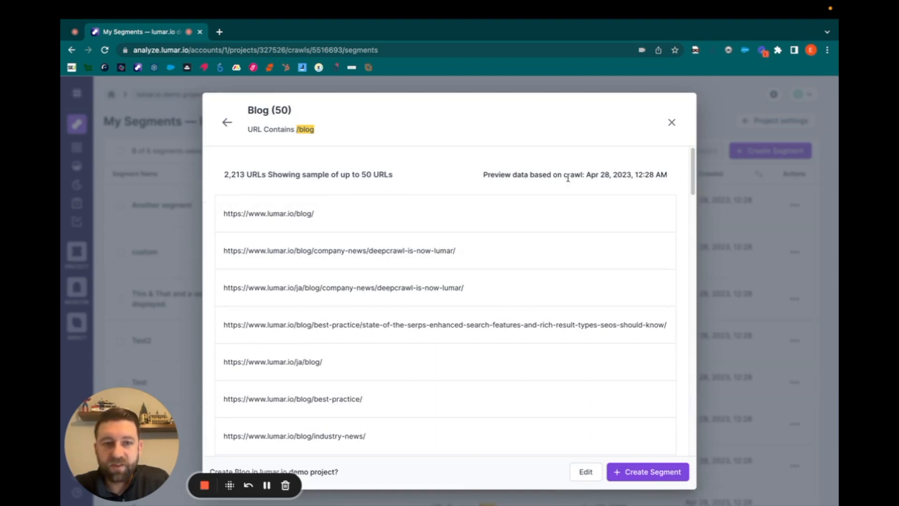
{"action": "left_click_drag", "start_coordinate": [585, 177], "coordinate": [667, 177]}
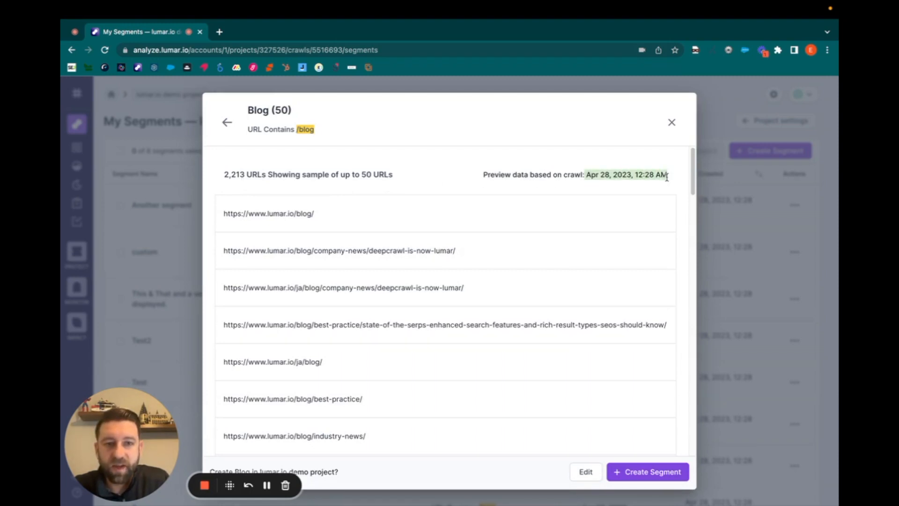
{"action": "left_click", "coordinate": [436, 149]}
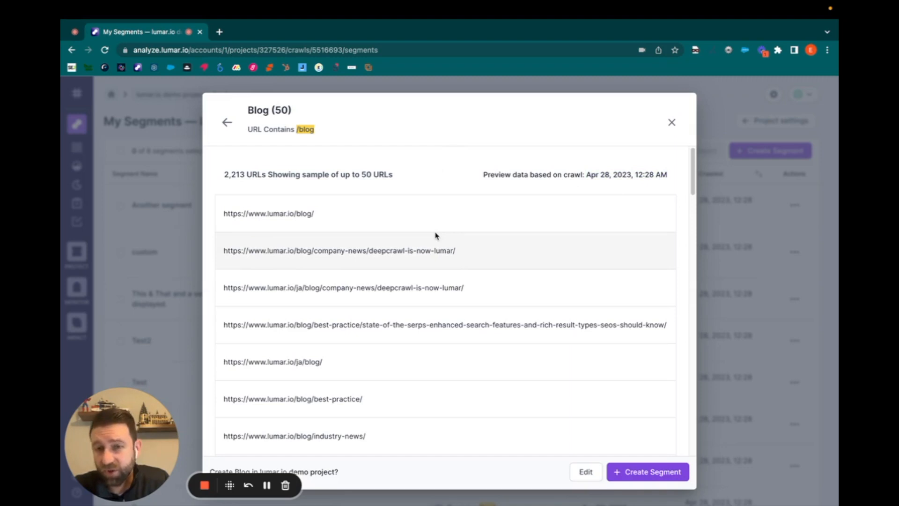
{"action": "scroll", "coordinate": [436, 235], "scroll_direction": "down", "scroll_amount": 3}
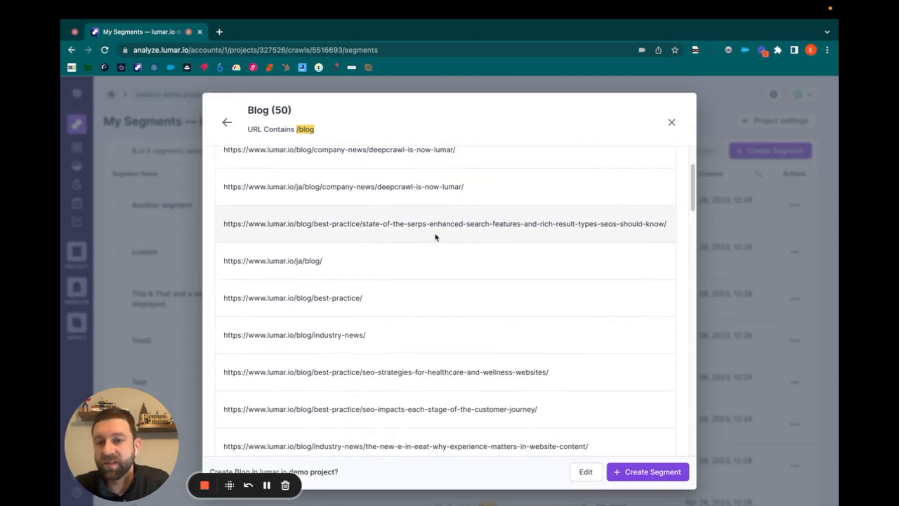
{"action": "scroll", "coordinate": [436, 236], "scroll_direction": "up", "scroll_amount": 3}
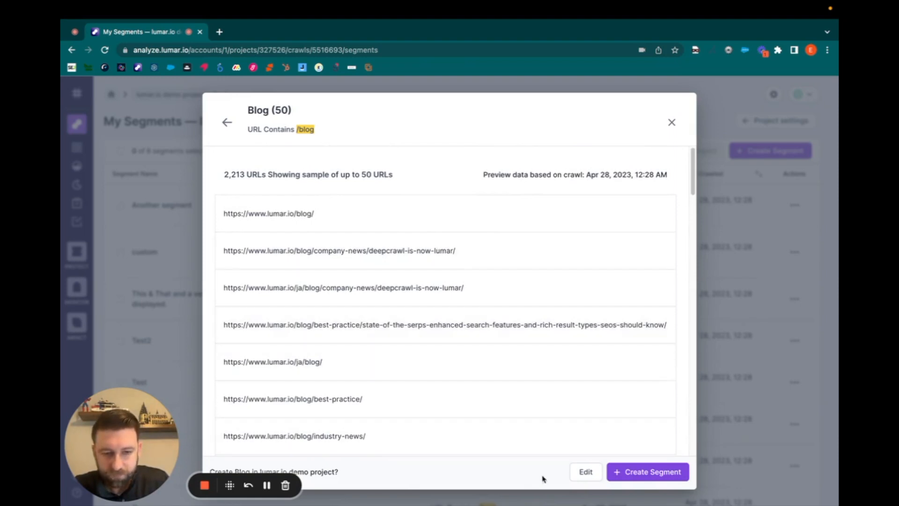
{"action": "left_click", "coordinate": [227, 123]}
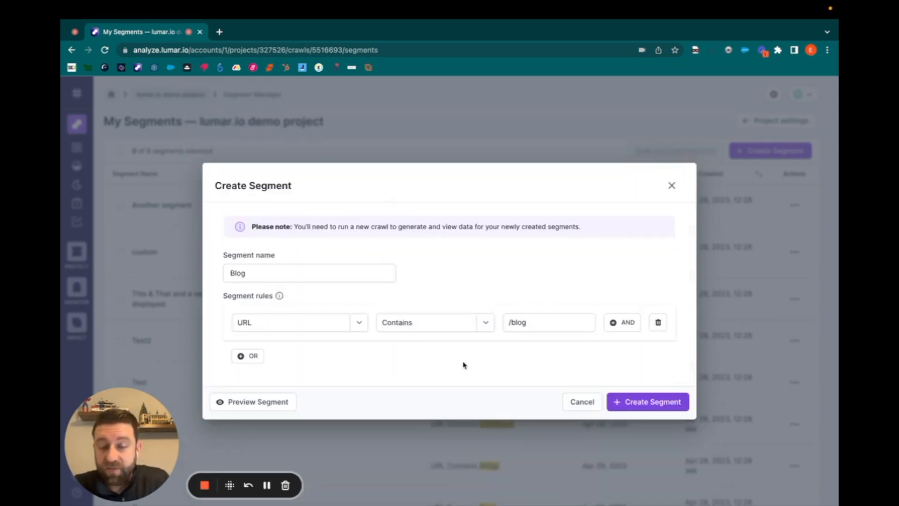
{"action": "left_click", "coordinate": [581, 401]}
{"action": "left_click", "coordinate": [562, 464]}
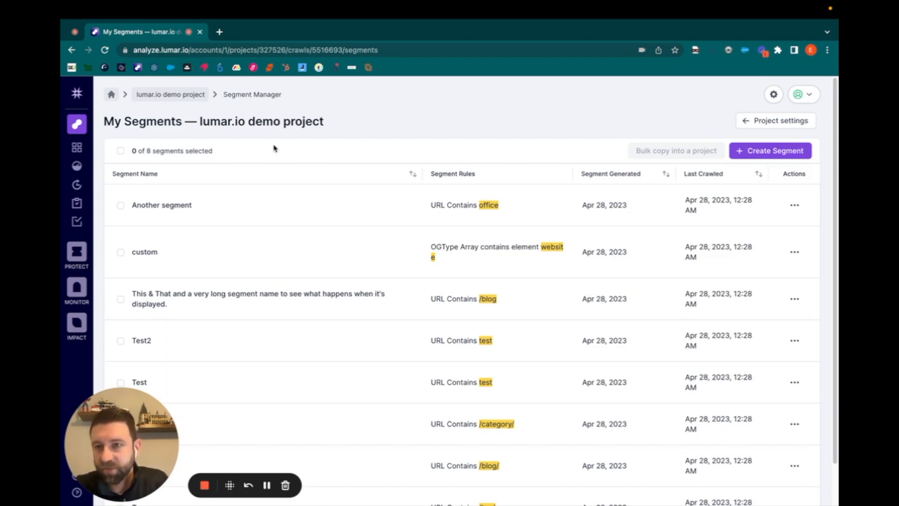
Step: Select all segments except "Another segment" and "custom", review them in the bulk copy form, and close it without copying
{"action": "left_click", "coordinate": [120, 151]}
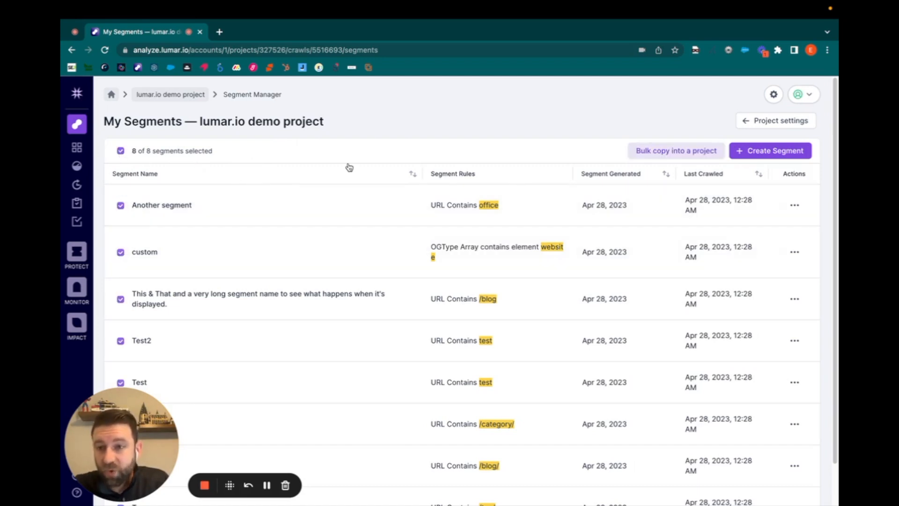
{"action": "left_click", "coordinate": [120, 205]}
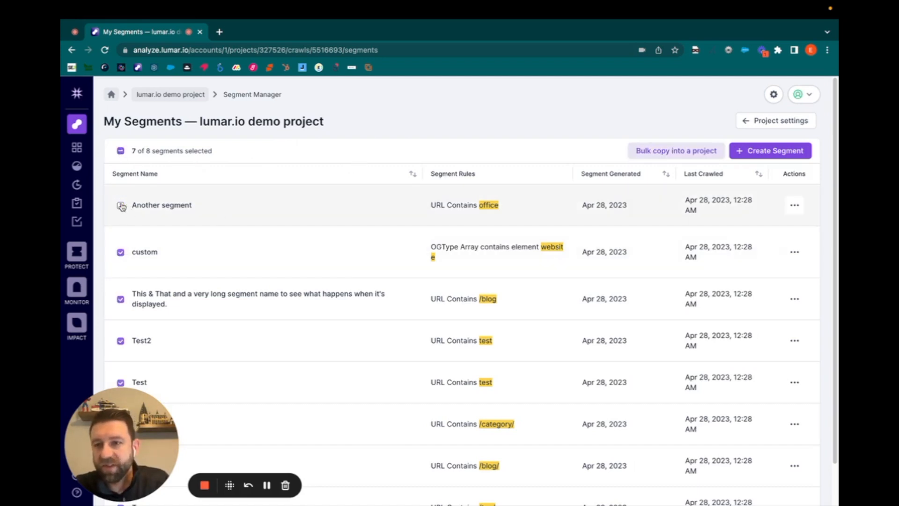
{"action": "left_click", "coordinate": [121, 253]}
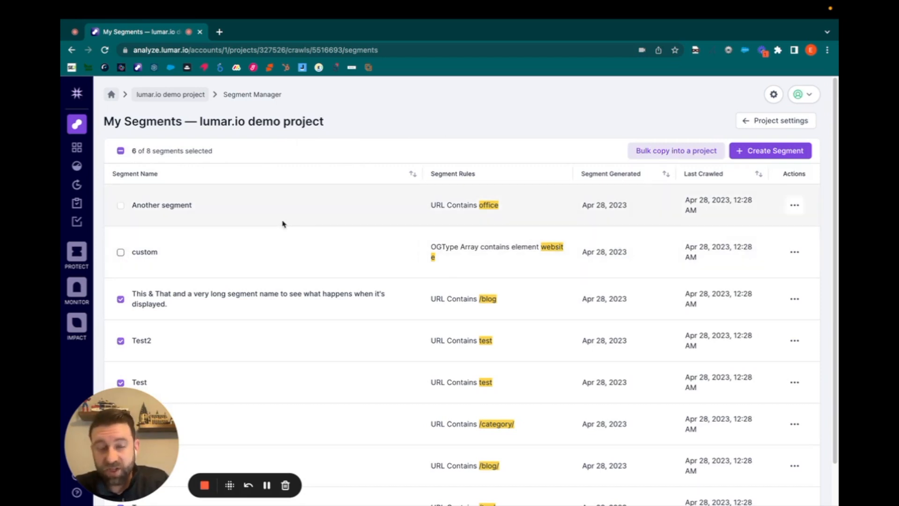
{"action": "left_click", "coordinate": [655, 150]}
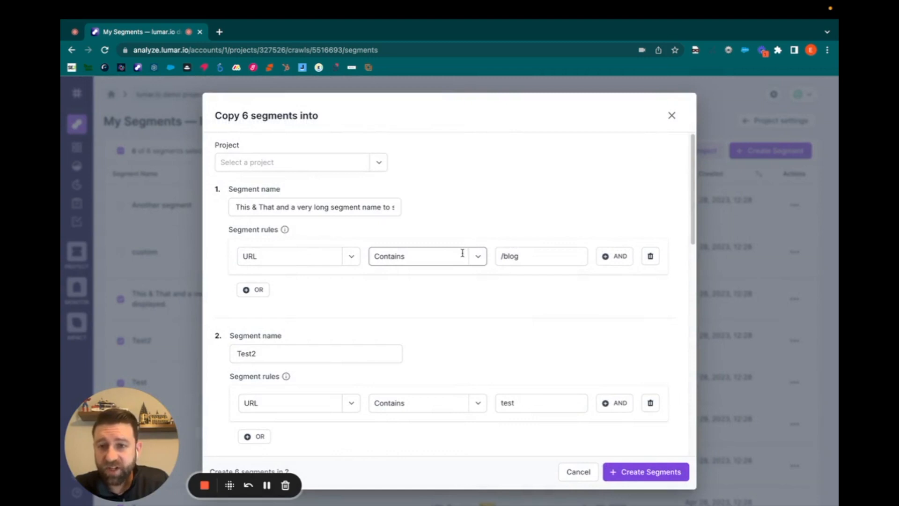
{"action": "scroll", "coordinate": [460, 251], "scroll_direction": "down", "scroll_amount": 7}
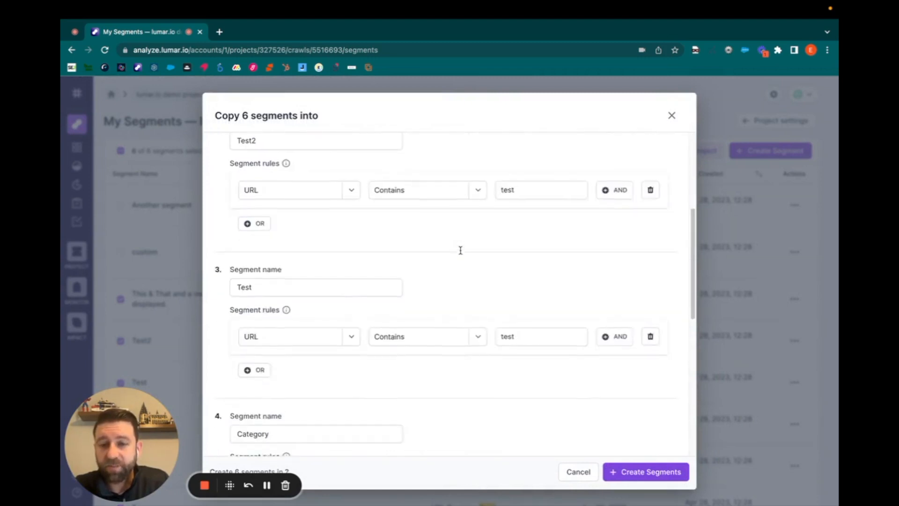
{"action": "scroll", "coordinate": [460, 251], "scroll_direction": "up", "scroll_amount": 7}
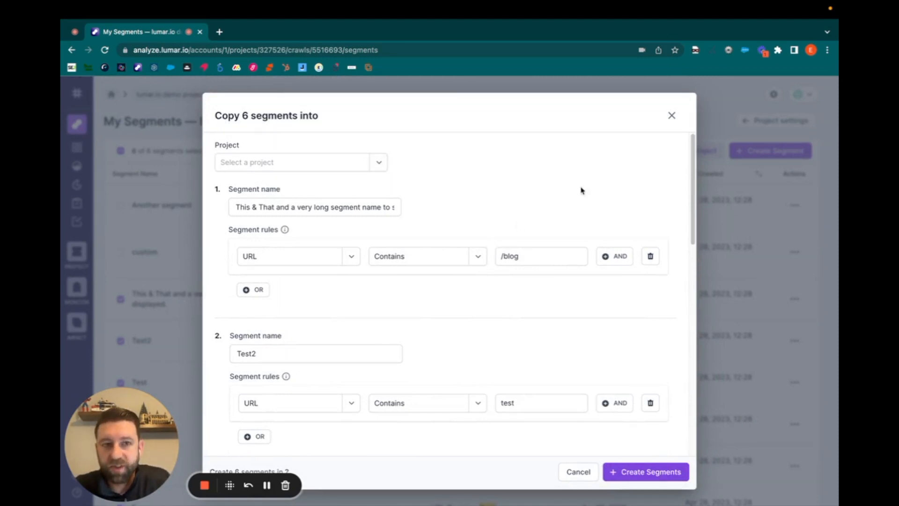
{"action": "left_click", "coordinate": [672, 116]}
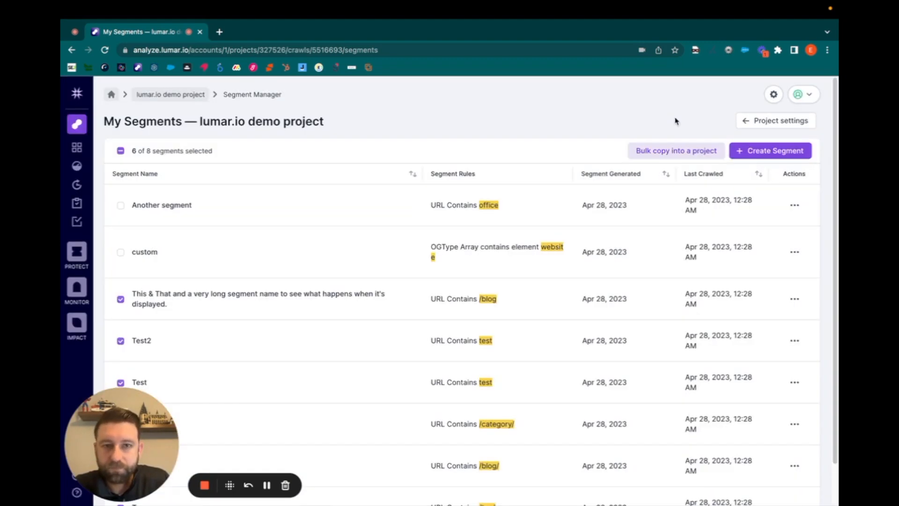
Step: Open the lumar.io demo project's SEO Overview dashboard and filter it to the Blog segment
{"action": "left_click", "coordinate": [179, 98]}
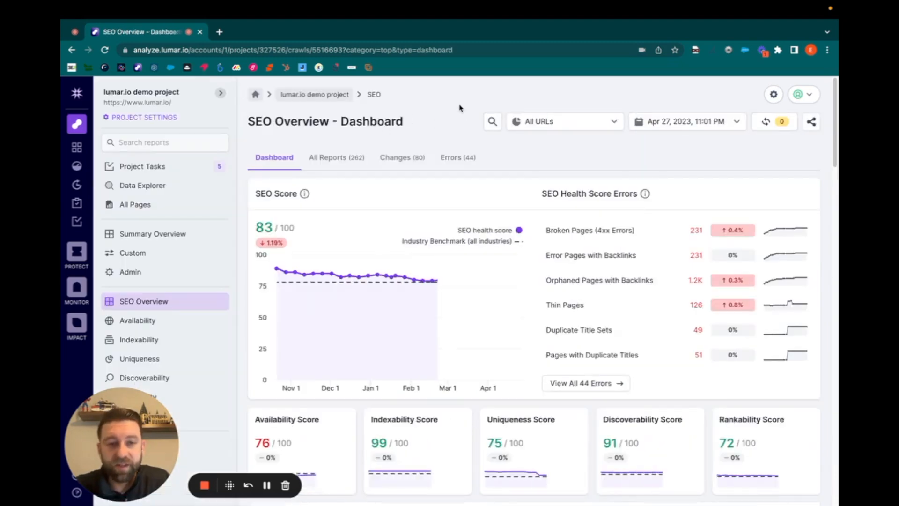
{"action": "left_click", "coordinate": [614, 125]}
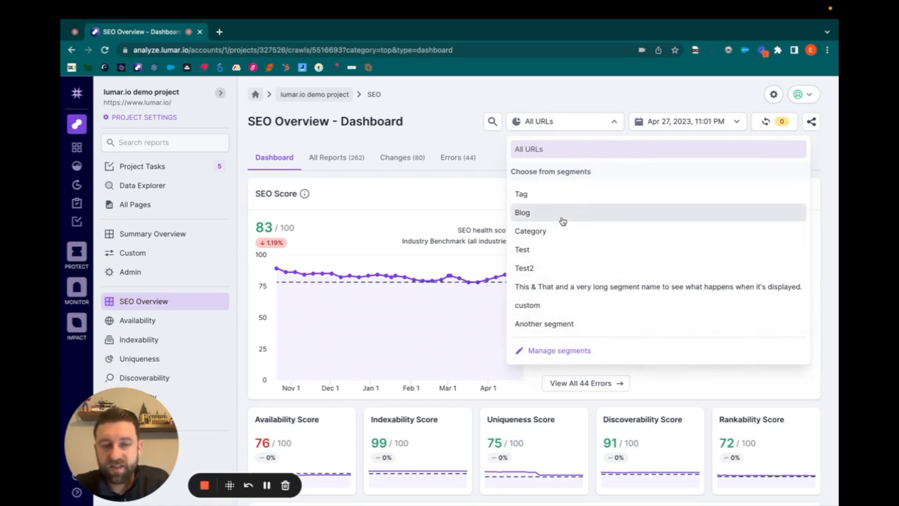
{"action": "left_click", "coordinate": [564, 213]}
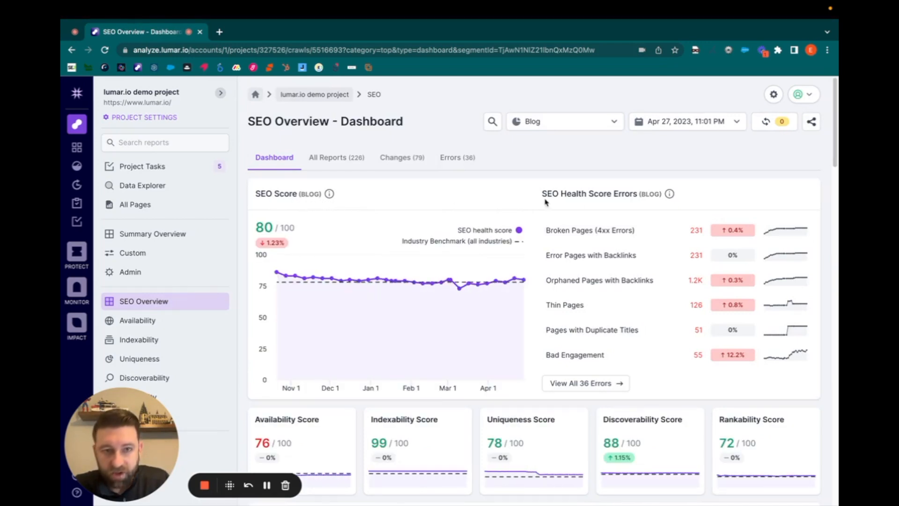
Step: Examine the Blog segment's scores, traffic funnel, top changes and pages breakdown on the dashboard
{"action": "scroll", "coordinate": [651, 197], "scroll_direction": "down", "scroll_amount": 2}
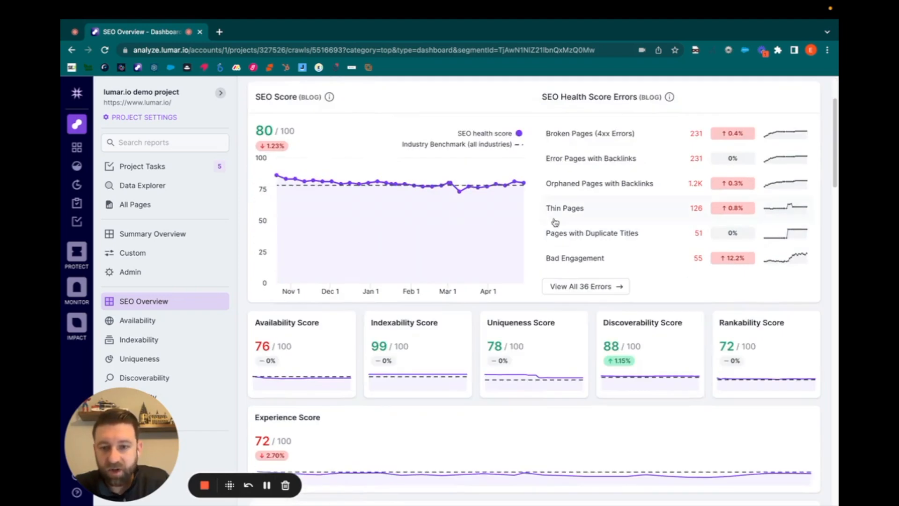
{"action": "scroll", "coordinate": [351, 328], "scroll_direction": "down", "scroll_amount": 4}
{"action": "scroll", "coordinate": [314, 267], "scroll_direction": "down", "scroll_amount": 1}
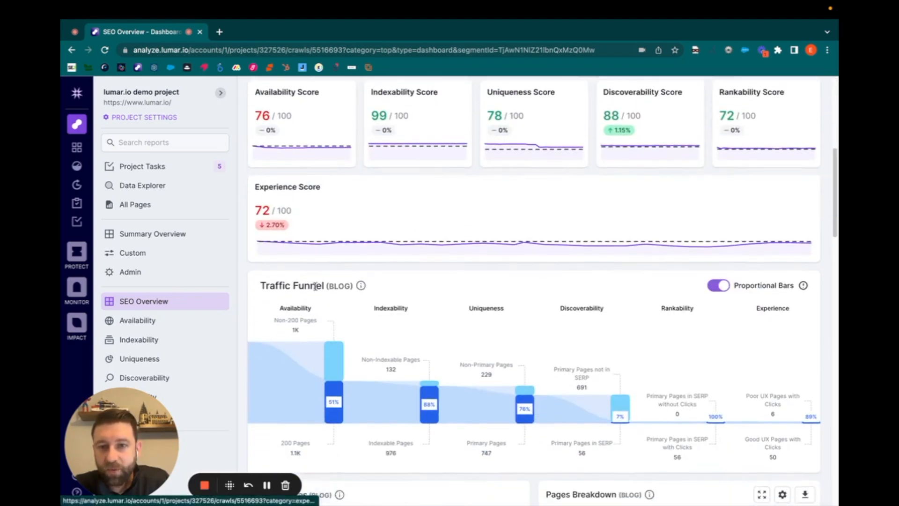
{"action": "scroll", "coordinate": [360, 295], "scroll_direction": "down", "scroll_amount": 6}
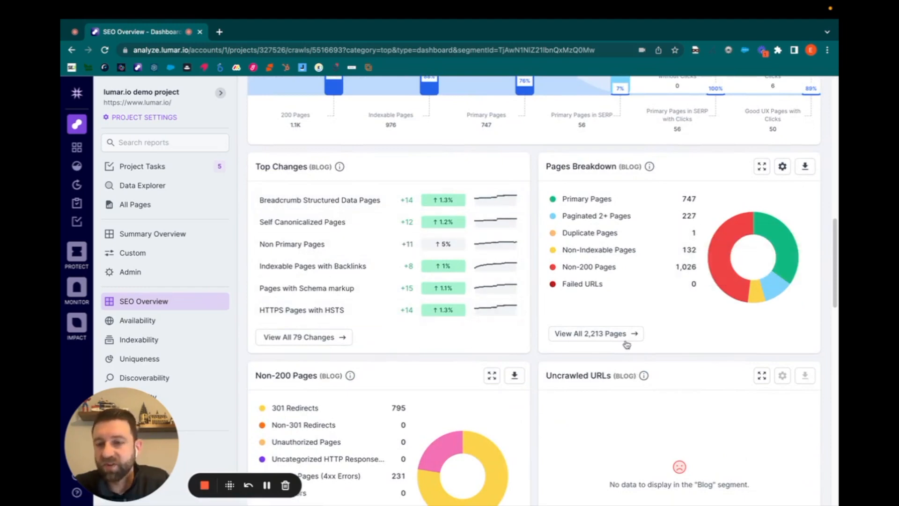
{"action": "scroll", "coordinate": [613, 225], "scroll_direction": "up", "scroll_amount": 12}
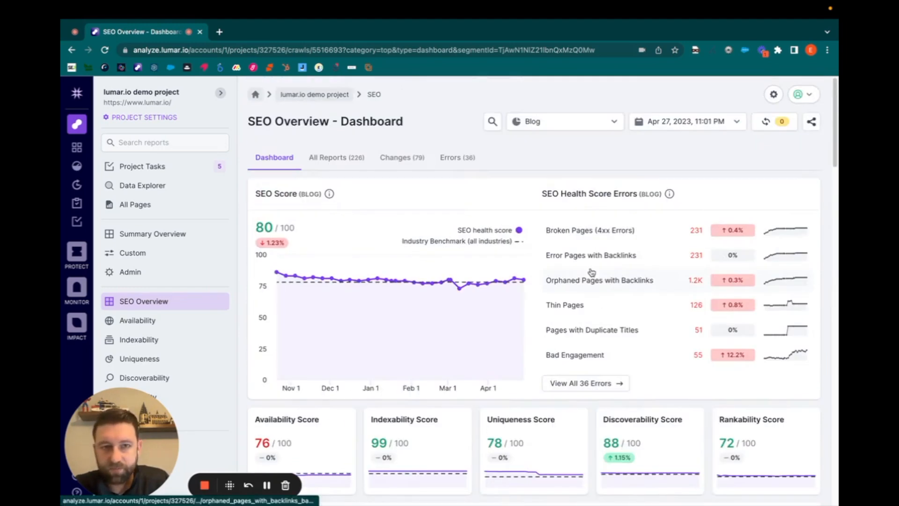
Step: Reset the dashboard filter to All URLs and open the Broken Pages (4xx Errors) report
{"action": "left_click", "coordinate": [617, 125]}
{"action": "left_click", "coordinate": [593, 154]}
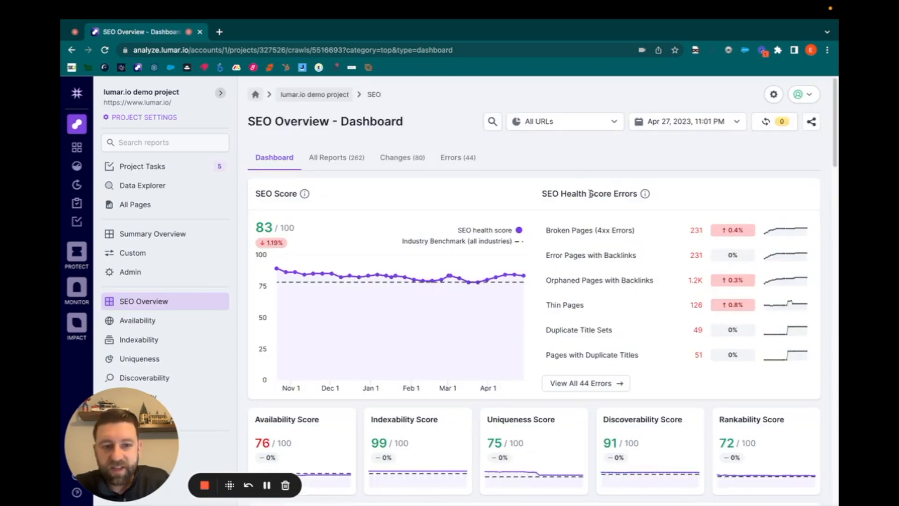
{"action": "left_click", "coordinate": [591, 230]}
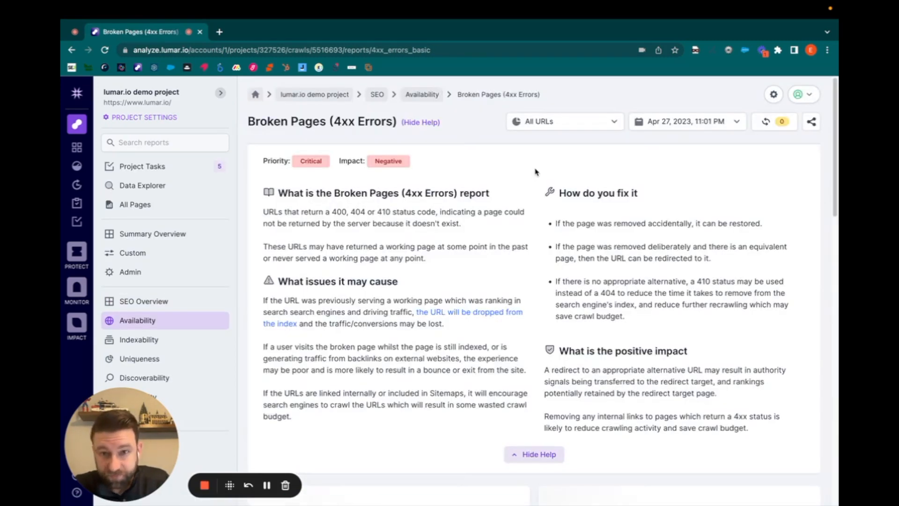
{"action": "scroll", "coordinate": [536, 172], "scroll_direction": "down", "scroll_amount": 5}
{"action": "scroll", "coordinate": [536, 172], "scroll_direction": "down", "scroll_amount": 1}
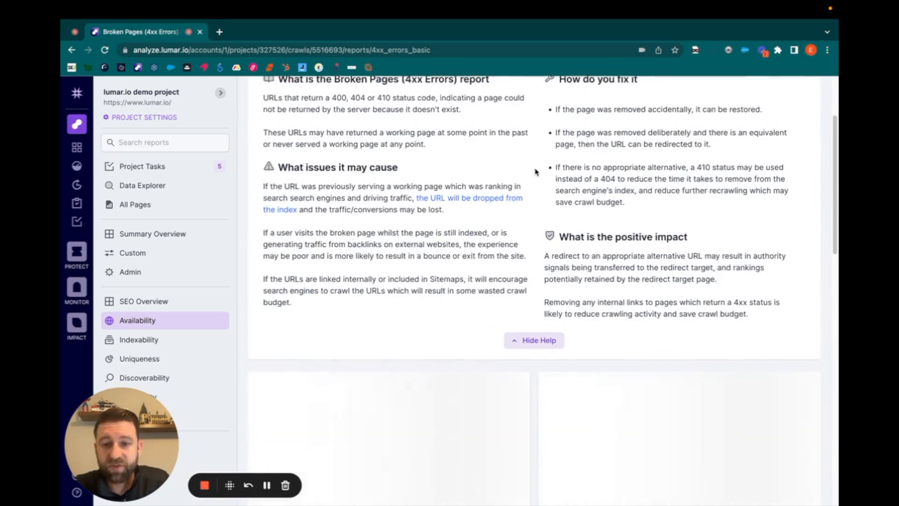
Step: Filter the Broken Pages (4xx Errors) report to the Blog segment from the Top Segments chart and review its charts and URL list
{"action": "scroll", "coordinate": [536, 172], "scroll_direction": "down", "scroll_amount": 8}
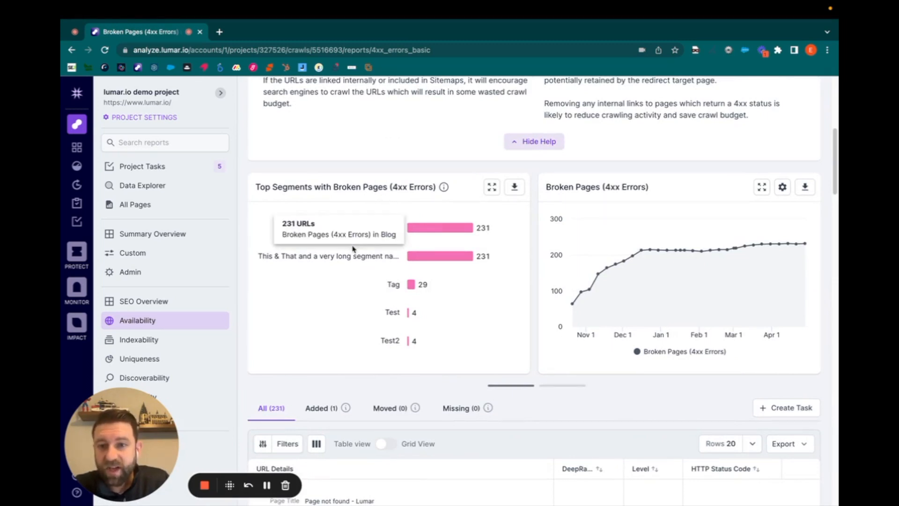
{"action": "mouse_move", "coordinate": [449, 229]}
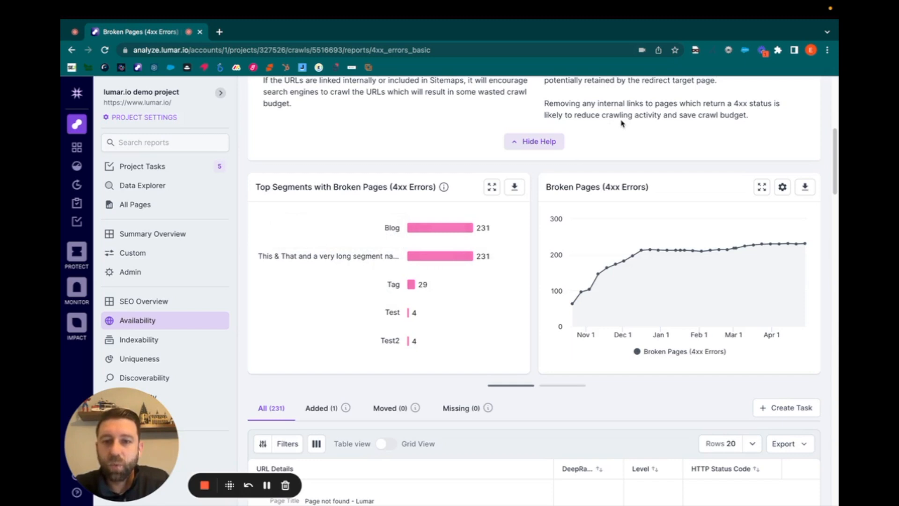
{"action": "left_click", "coordinate": [449, 228]}
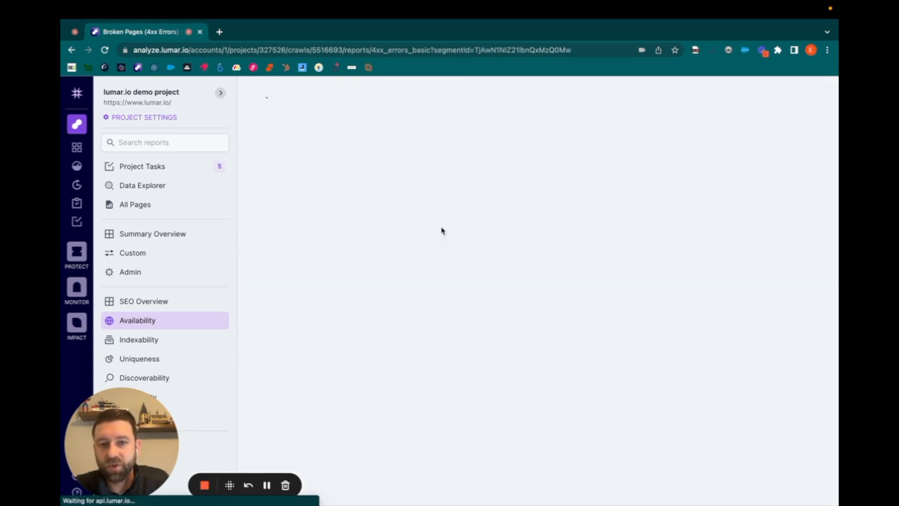
{"action": "scroll", "coordinate": [567, 167], "scroll_direction": "down", "scroll_amount": 4}
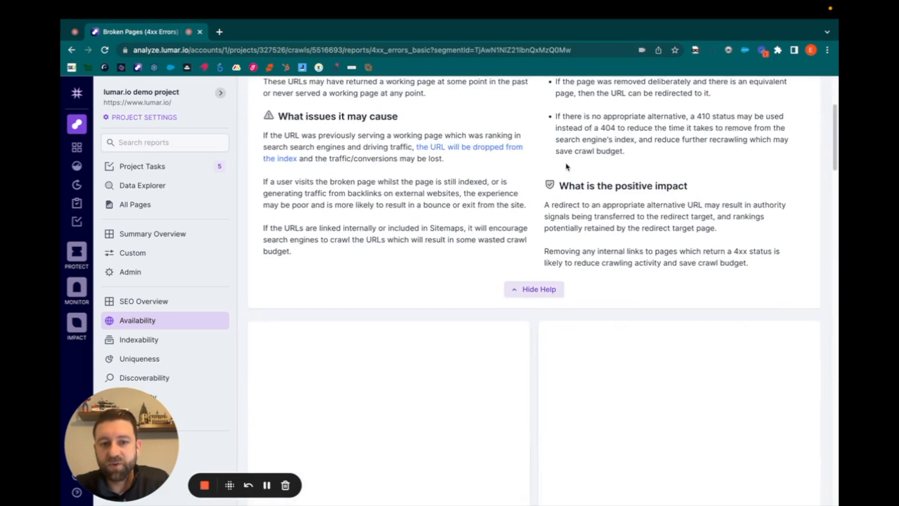
{"action": "scroll", "coordinate": [567, 166], "scroll_direction": "down", "scroll_amount": 5}
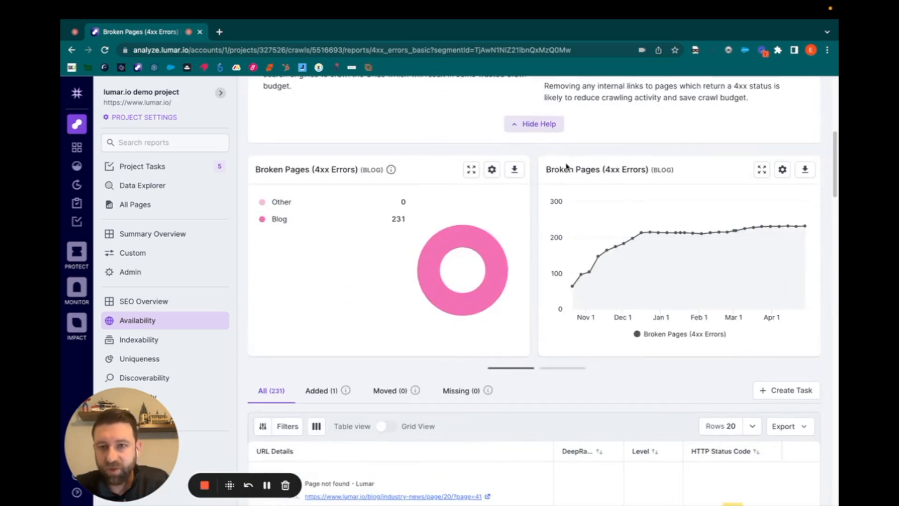
{"action": "scroll", "coordinate": [567, 167], "scroll_direction": "down", "scroll_amount": 4}
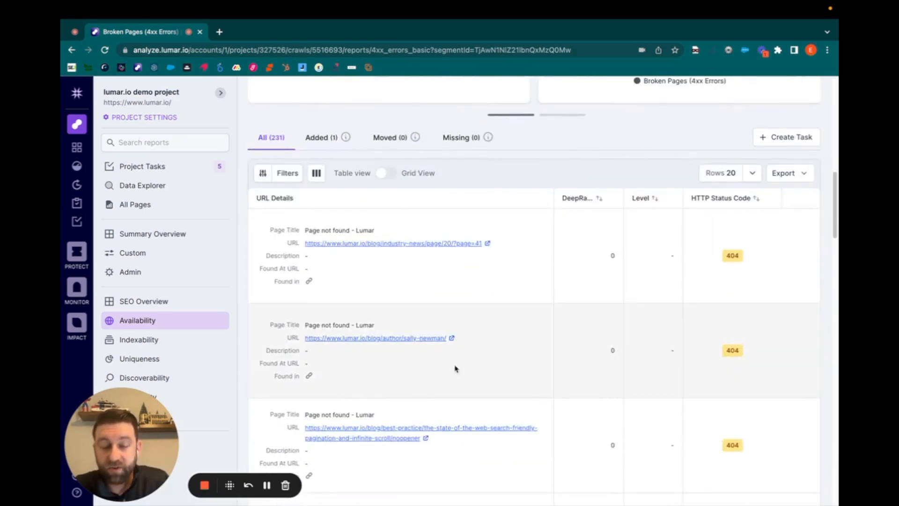
{"action": "scroll", "coordinate": [527, 257], "scroll_direction": "up", "scroll_amount": 12}
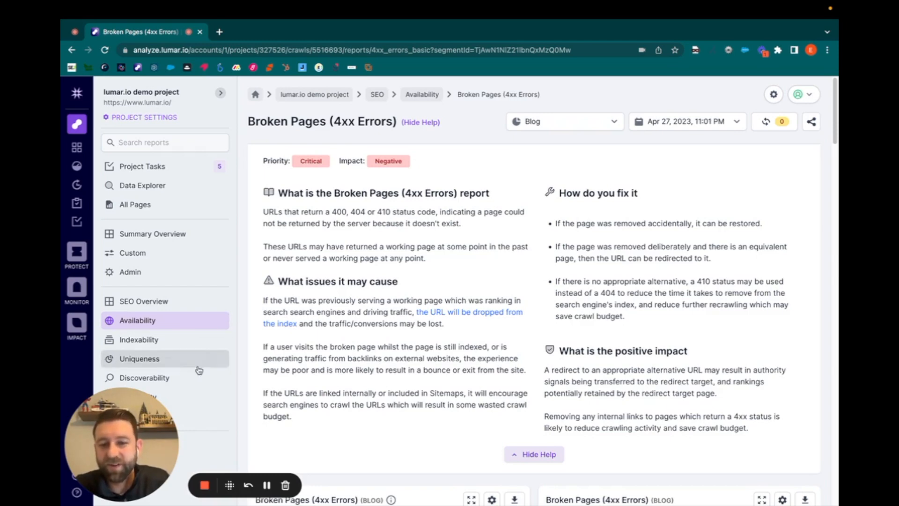
{"action": "left_click", "coordinate": [204, 485]}
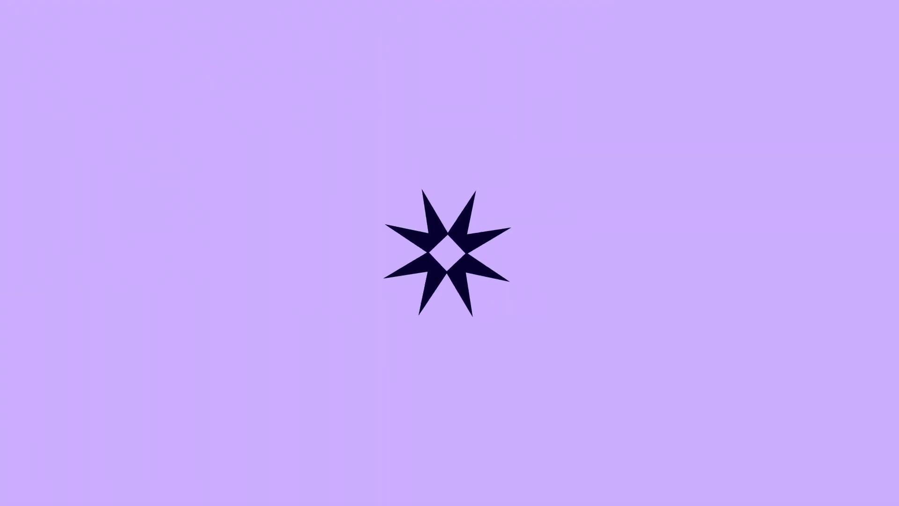